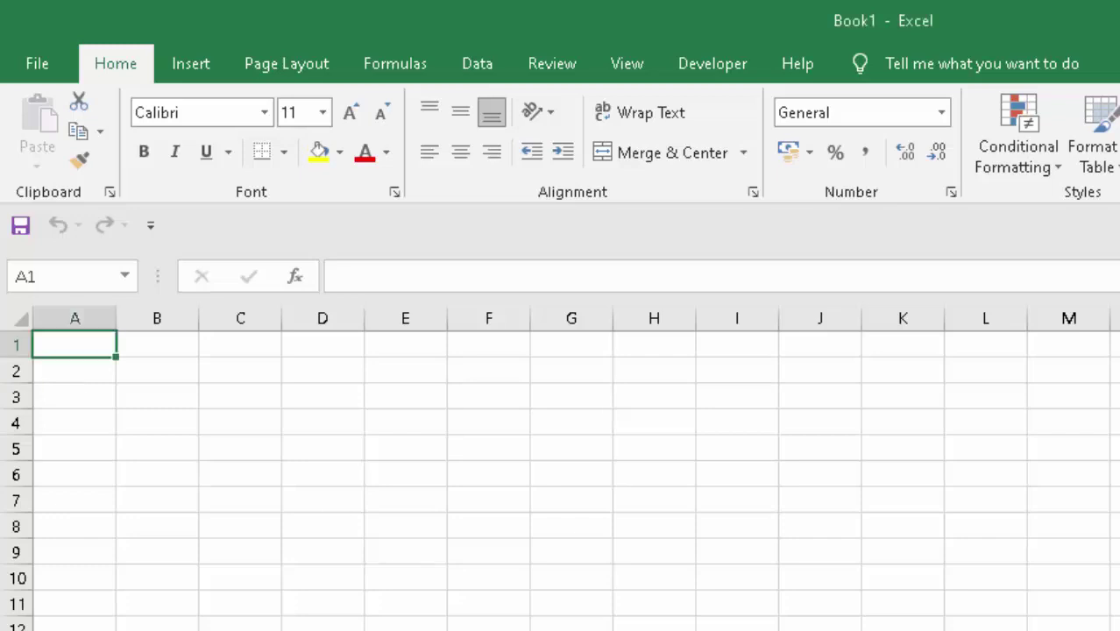
- Scroll to the top of Book1 and select a small block of cells starting at B4
scroll(560, 468, up, 4)
scroll(561, 468, up, 1)
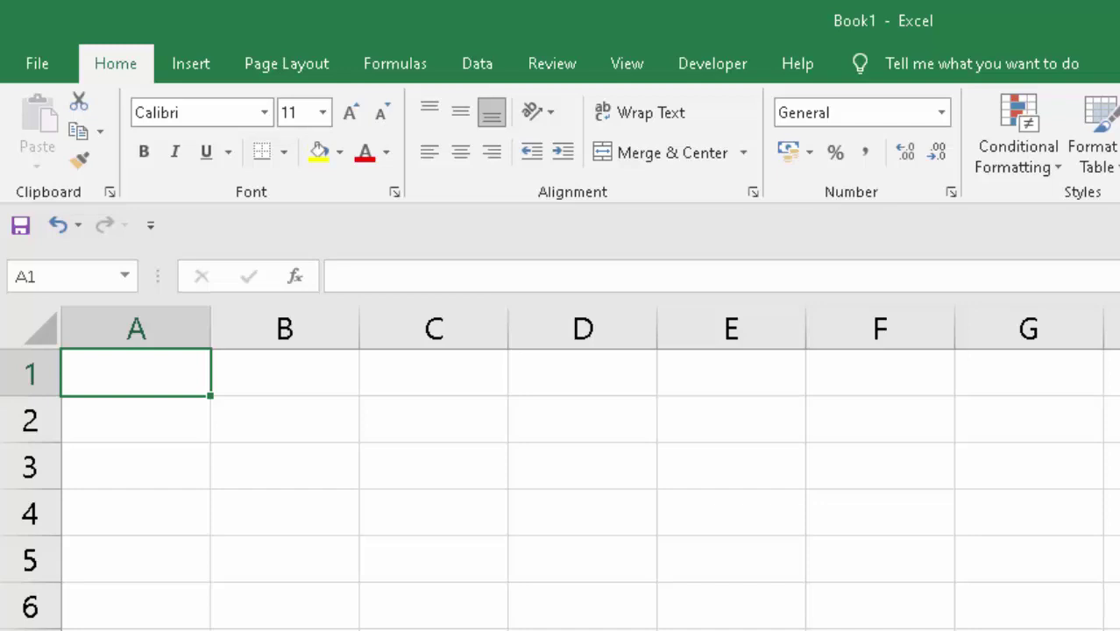
mouse_move(338, 504)
mouse_down()
mouse_move(513, 609)
mouse_move(421, 565)
mouse_up()
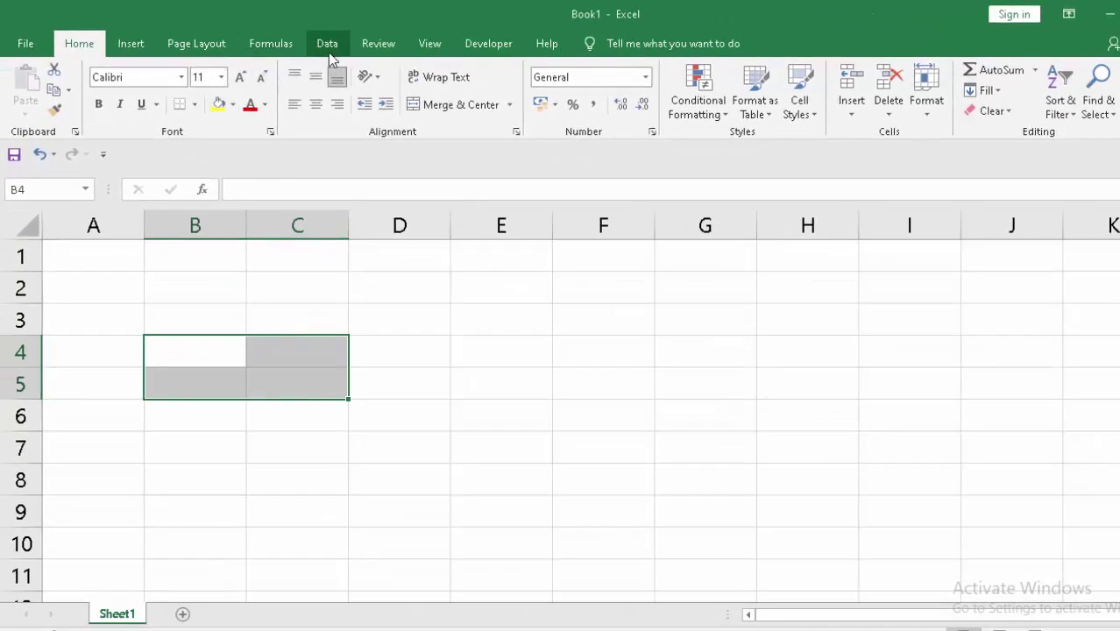
- Turn on the Developer tab via Customize the Ribbon, then launch the Visual Basic editor
right_click(401, 37)
click(416, 42)
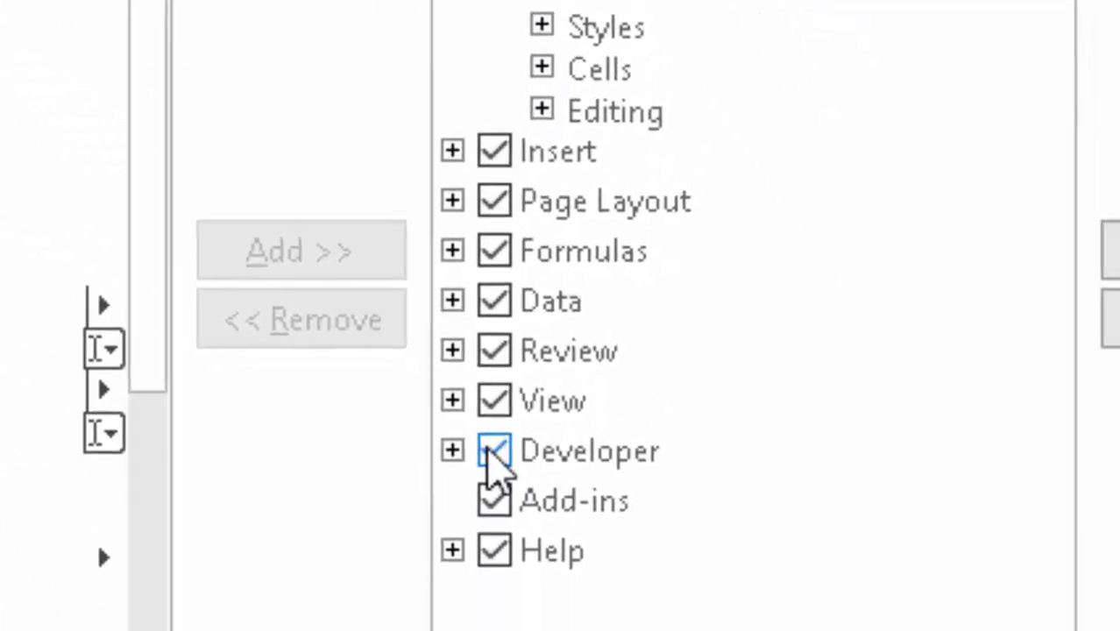
click(480, 442)
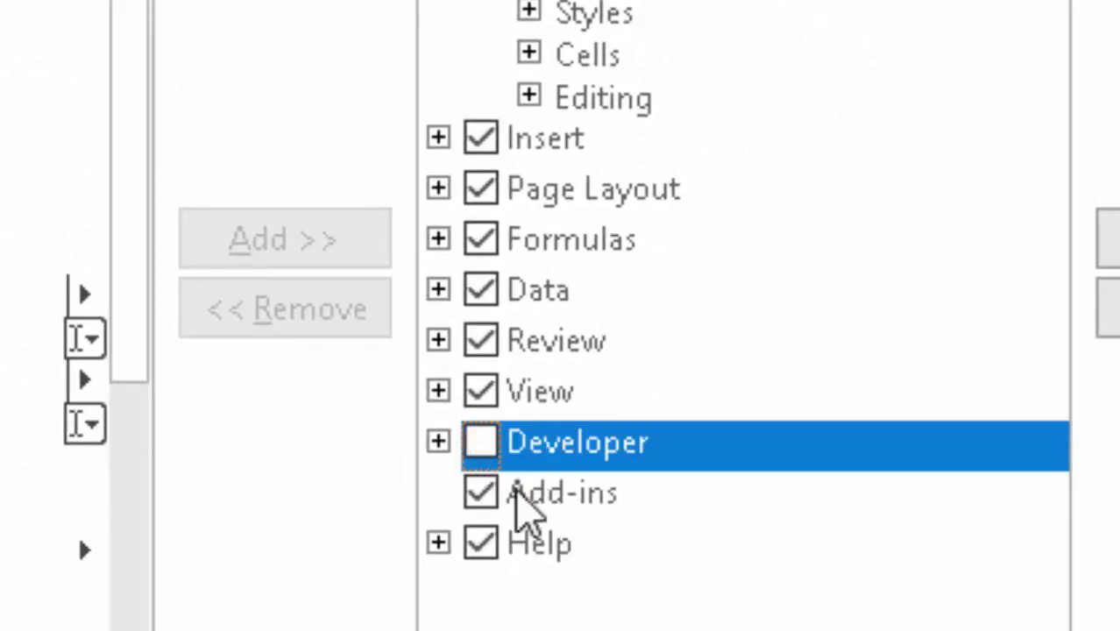
click(479, 449)
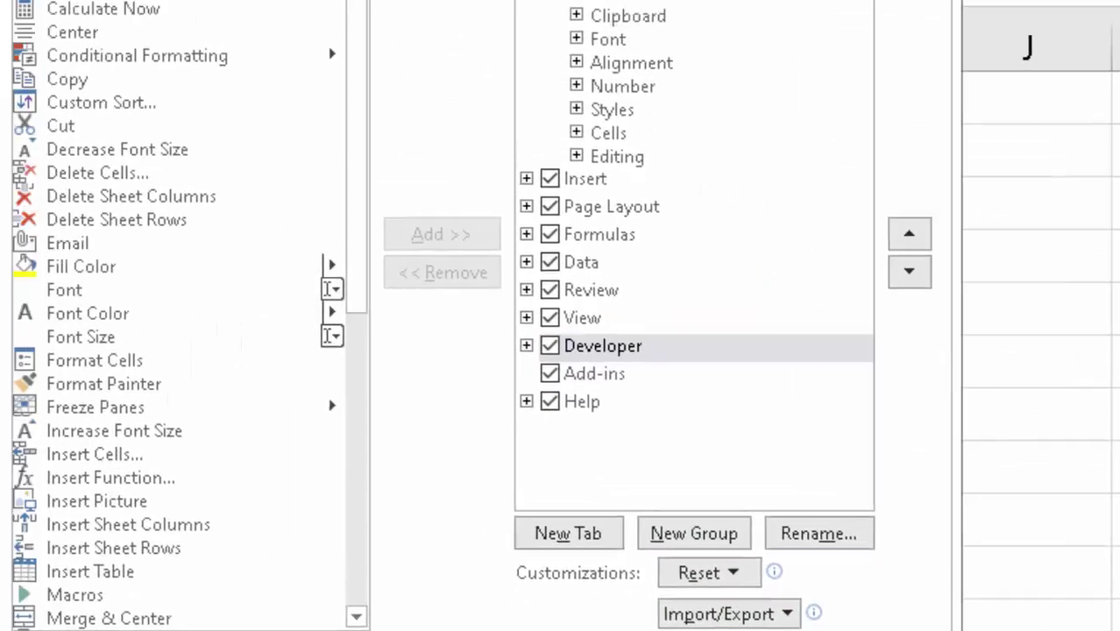
click(751, 571)
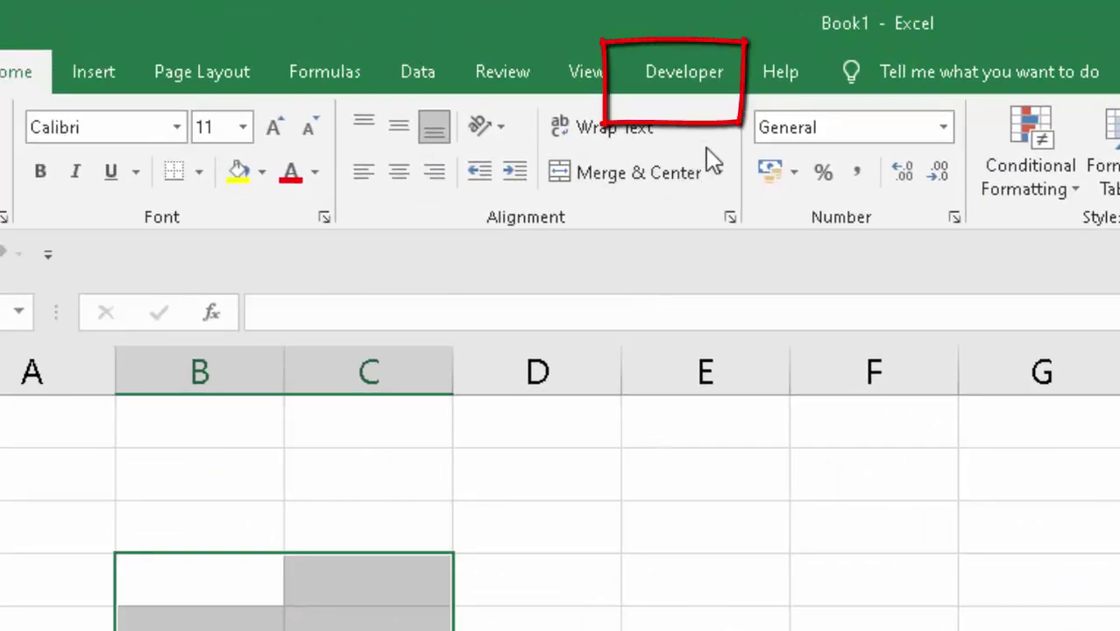
click(696, 92)
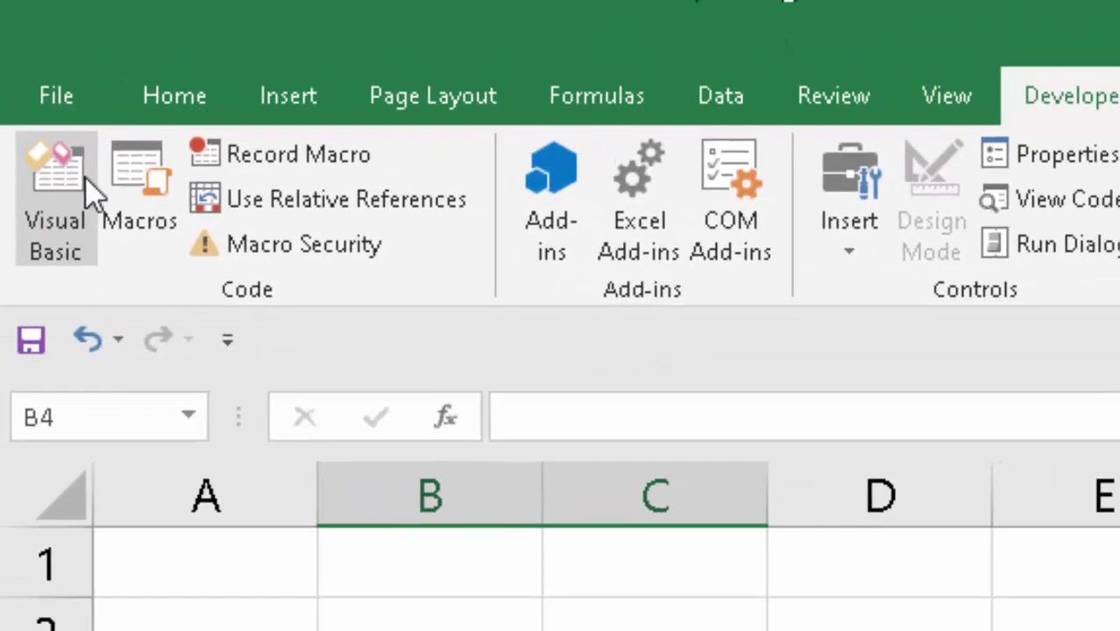
click(100, 211)
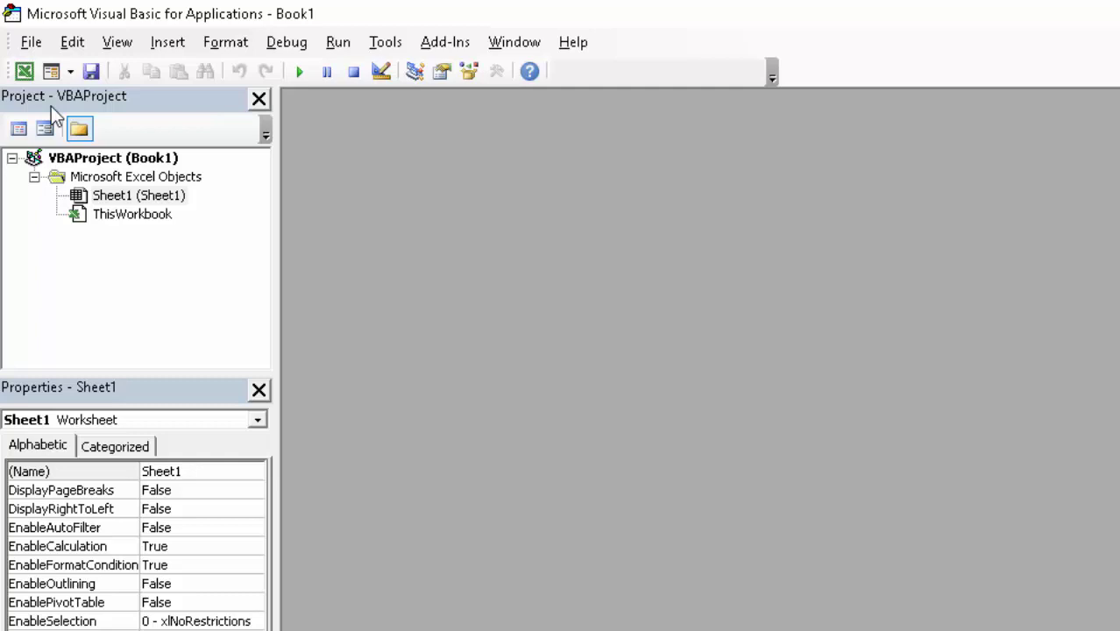
- Insert a new module for Book1 and start it with the header Sub sayName()
click(169, 42)
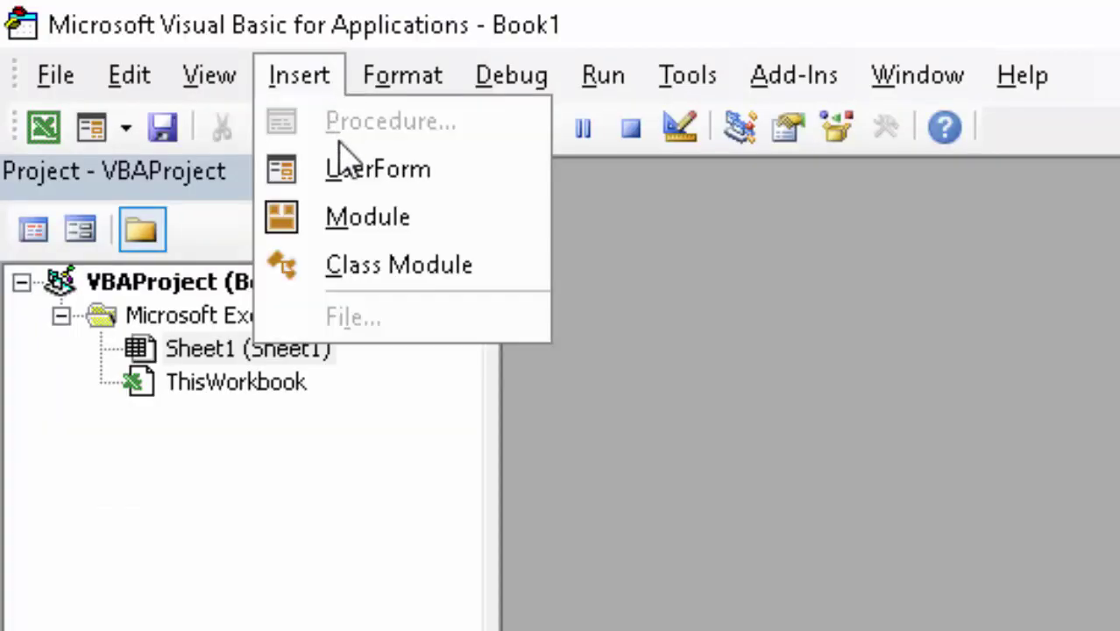
click(361, 219)
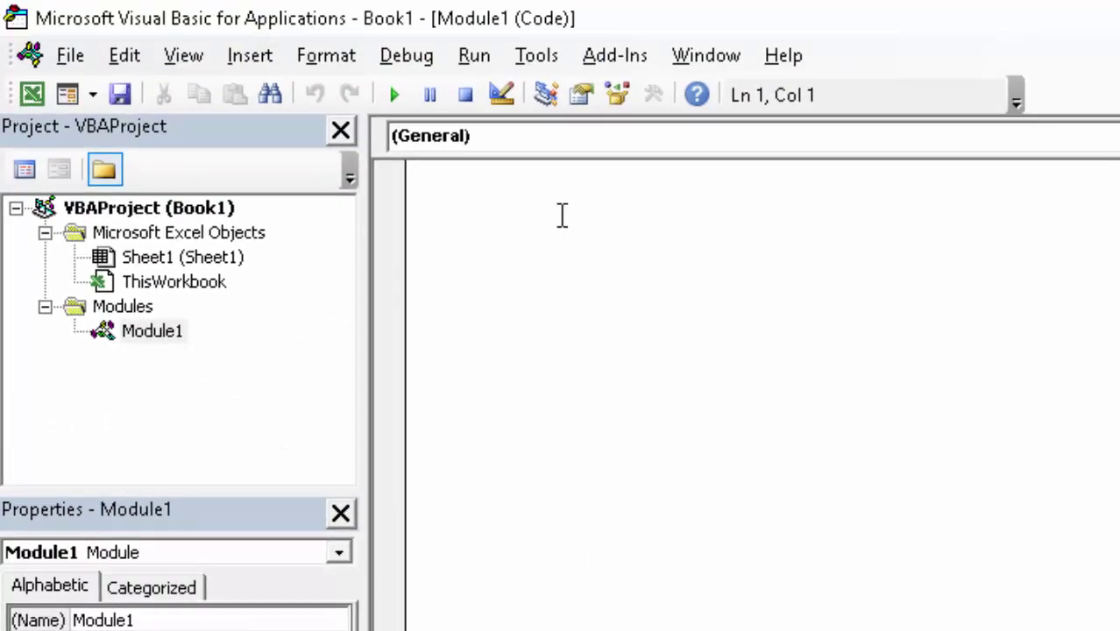
text(Sub)
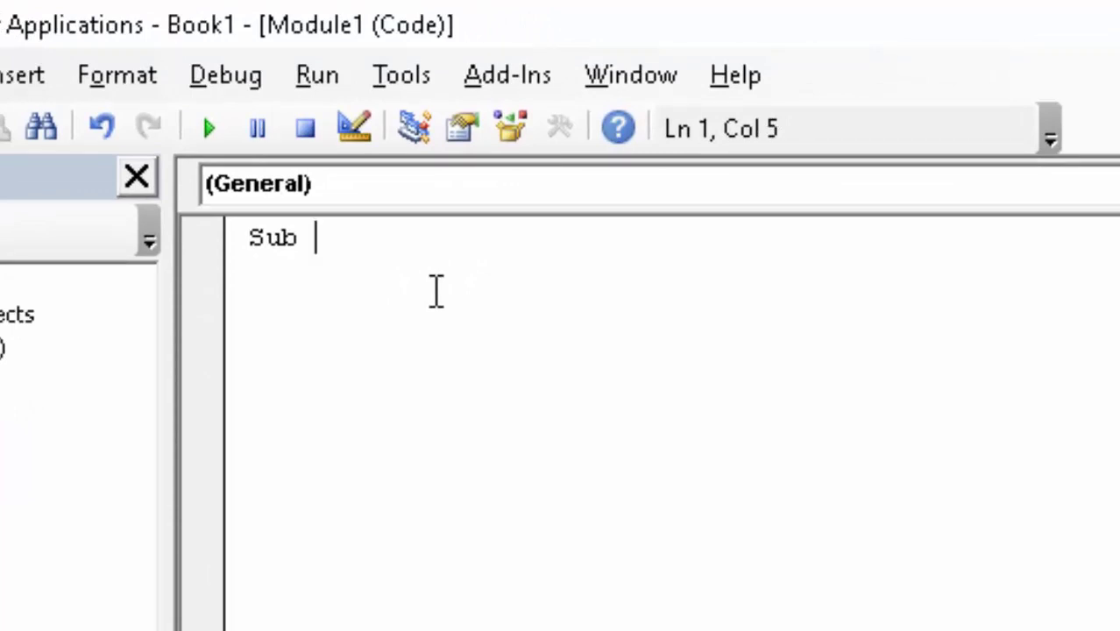
text( sa)
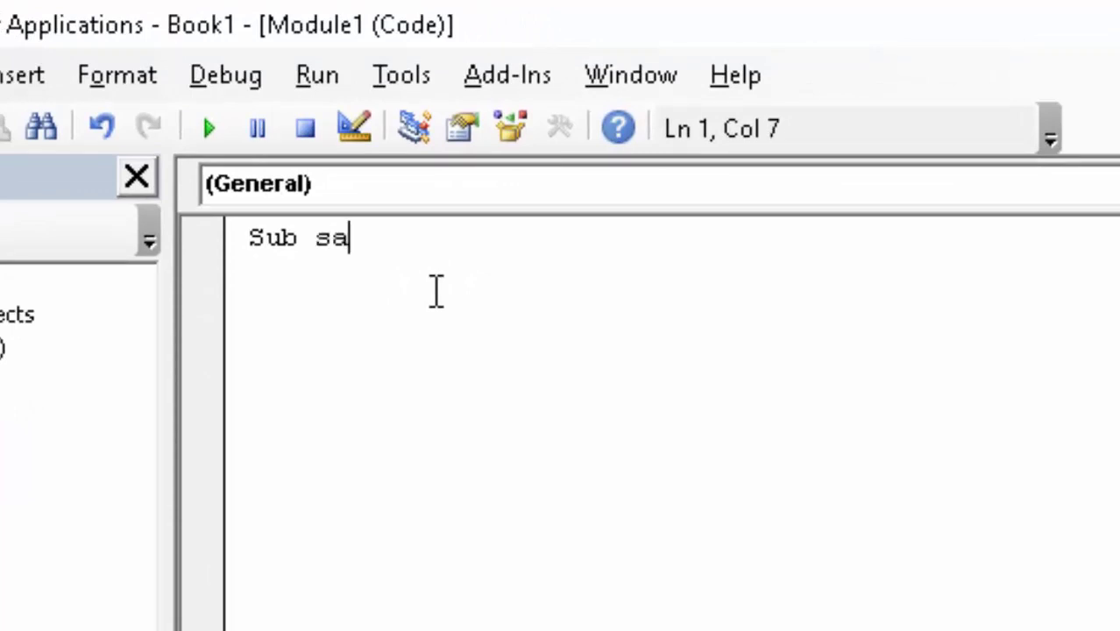
text(yN)
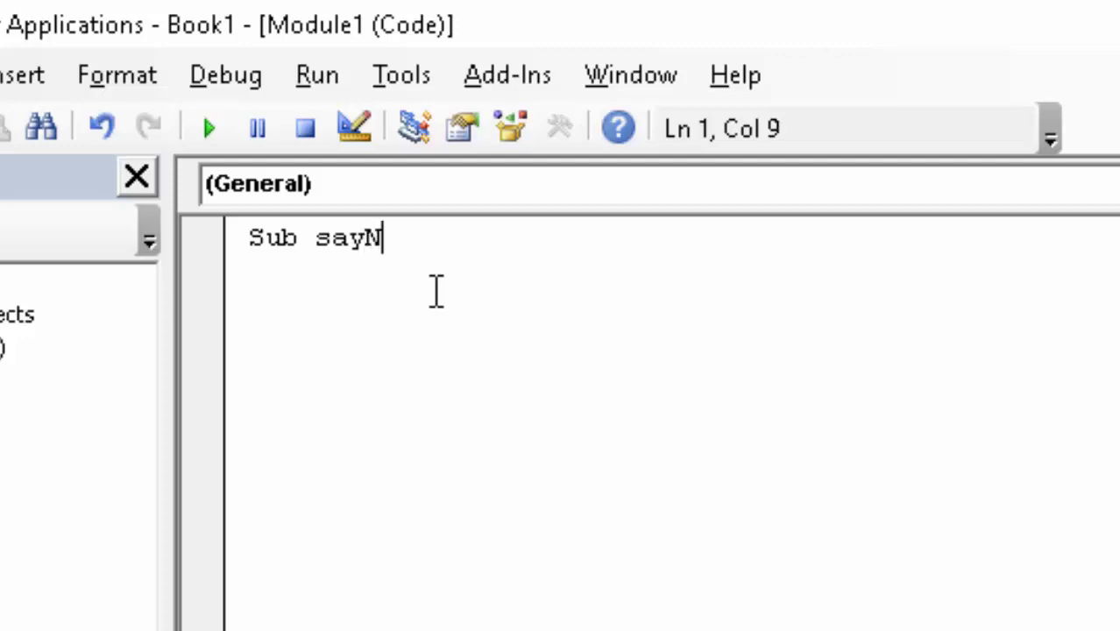
text(ame)
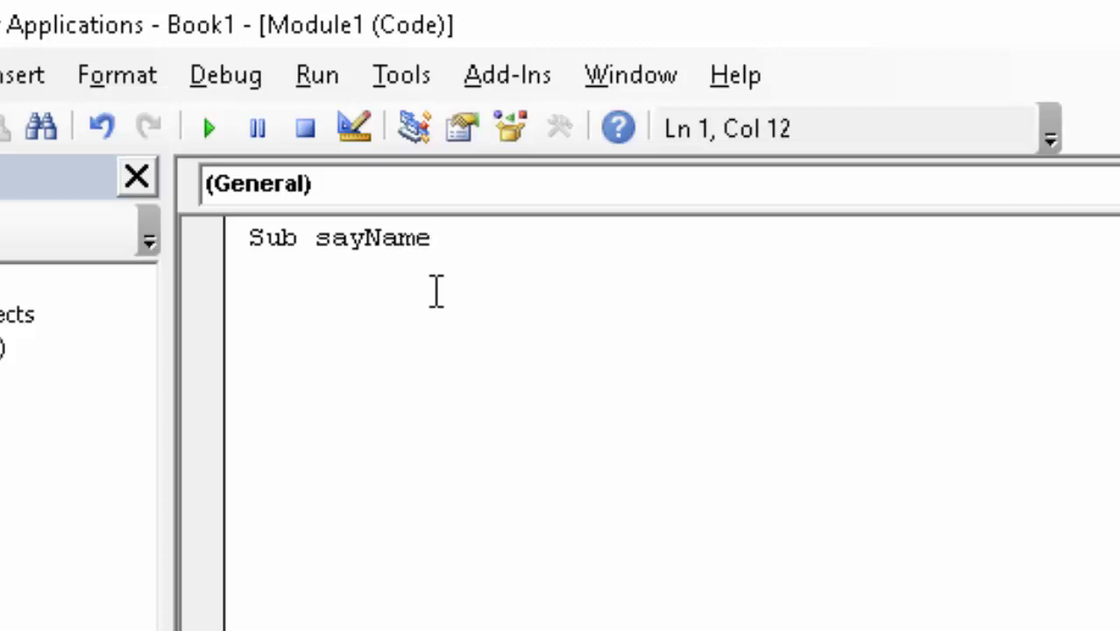
text(())
key(Return)
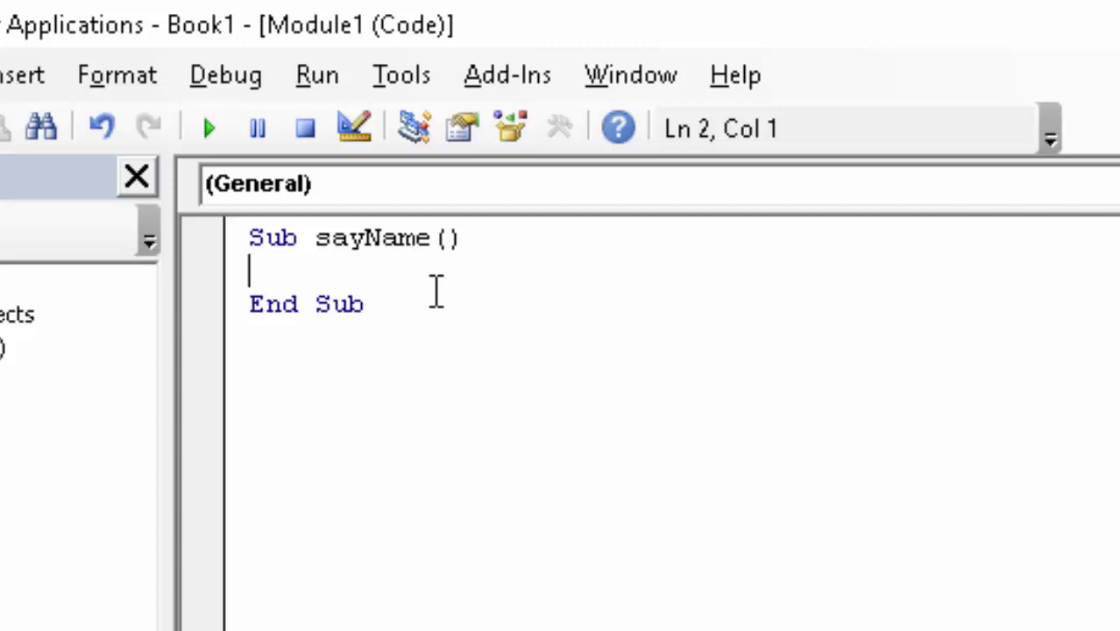
- Write the body line MsgBox "Welcome", correcting the misspelled Wlcome
text(Msg)
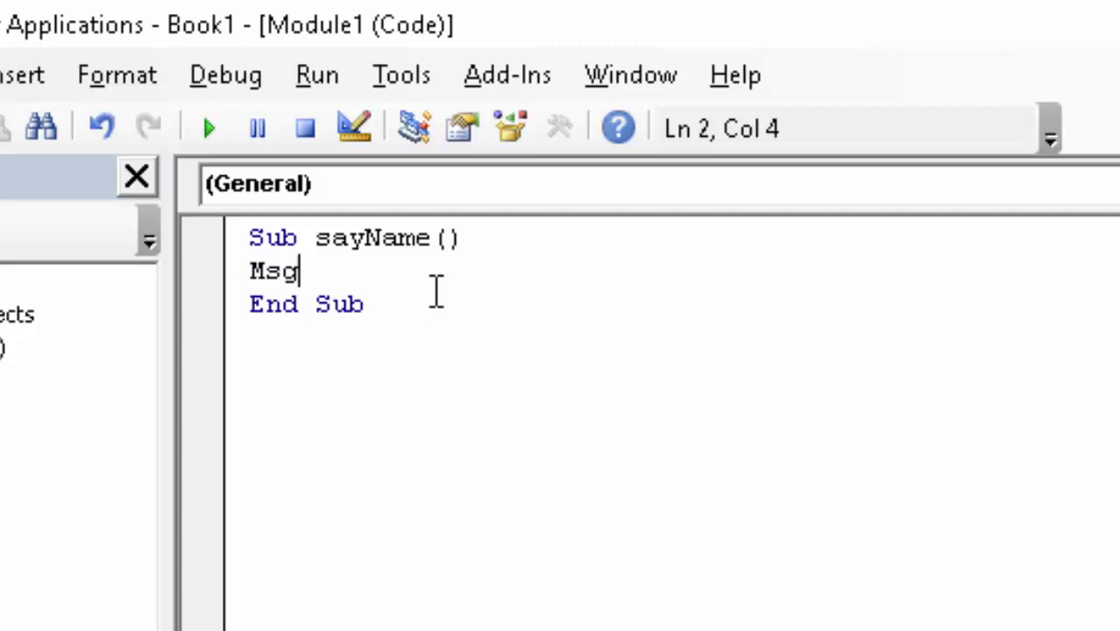
text(B)
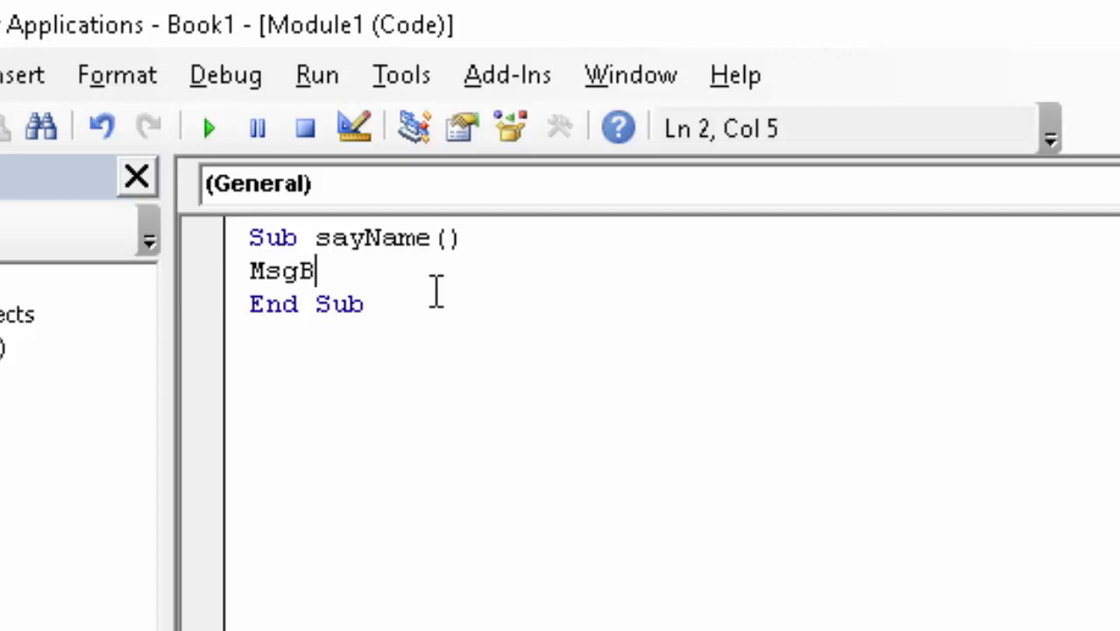
text(ox)
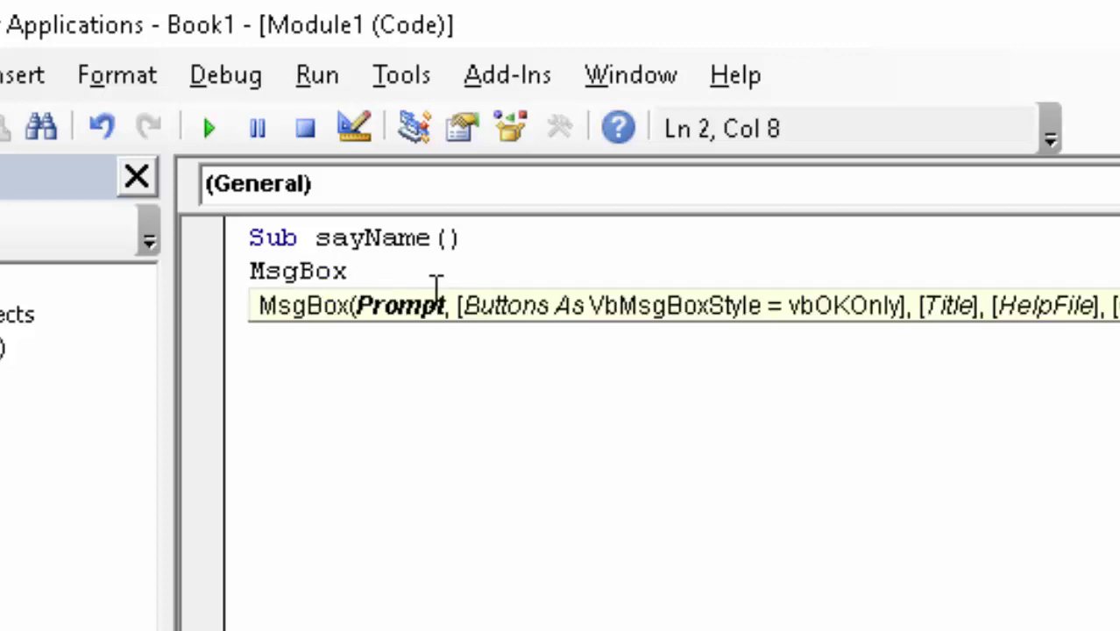
text( ")
text(H)
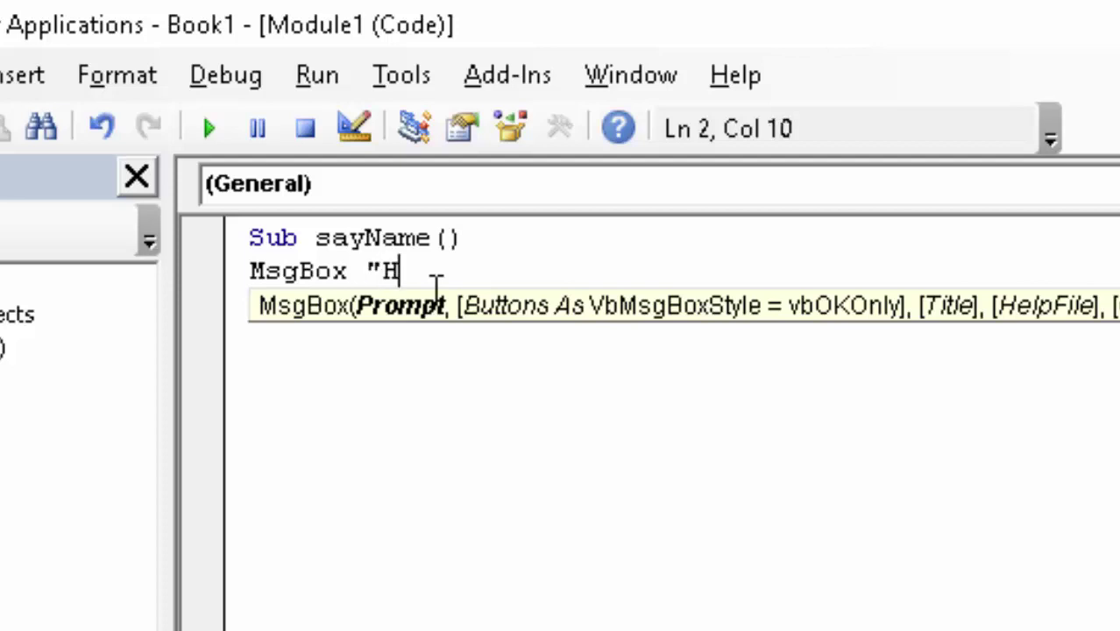
text(e)
key(BackSpace)
key(BackSpace)
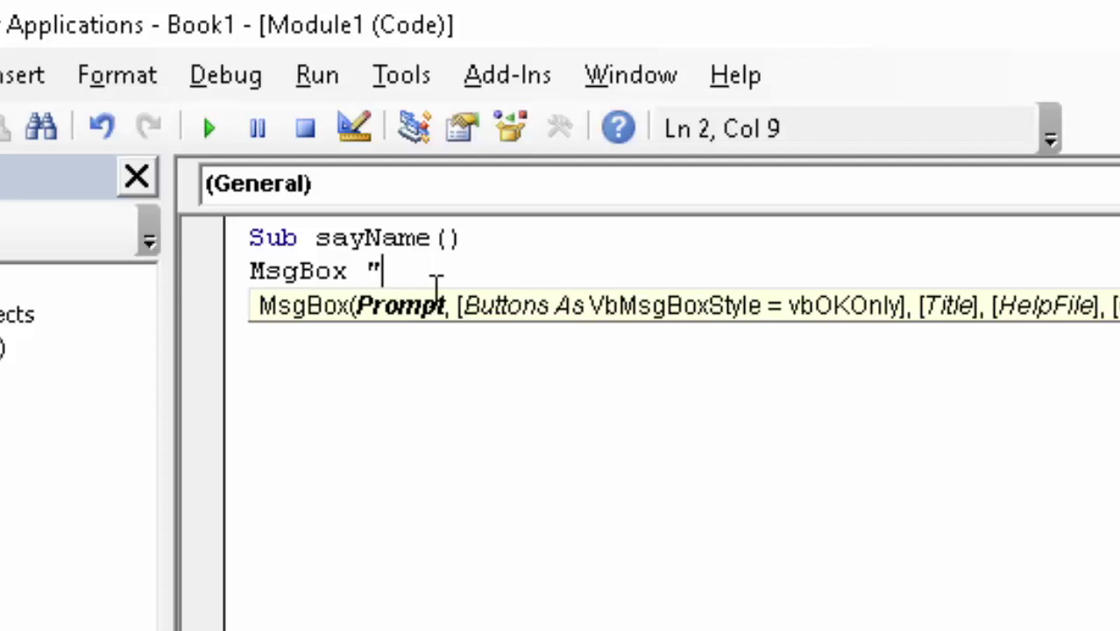
text(Wlc)
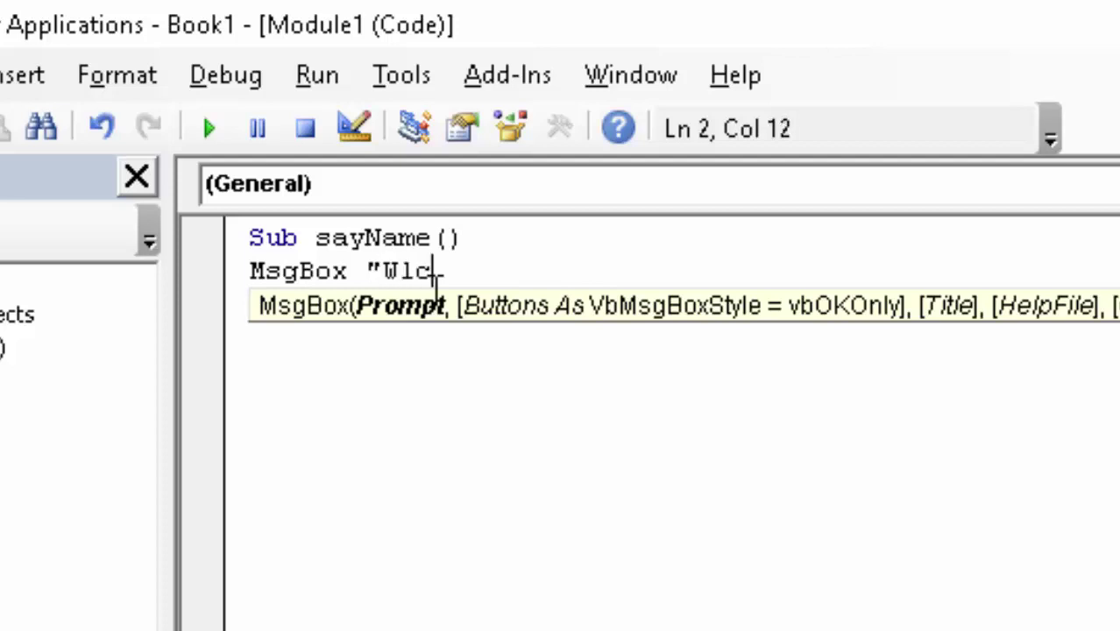
text(ome")
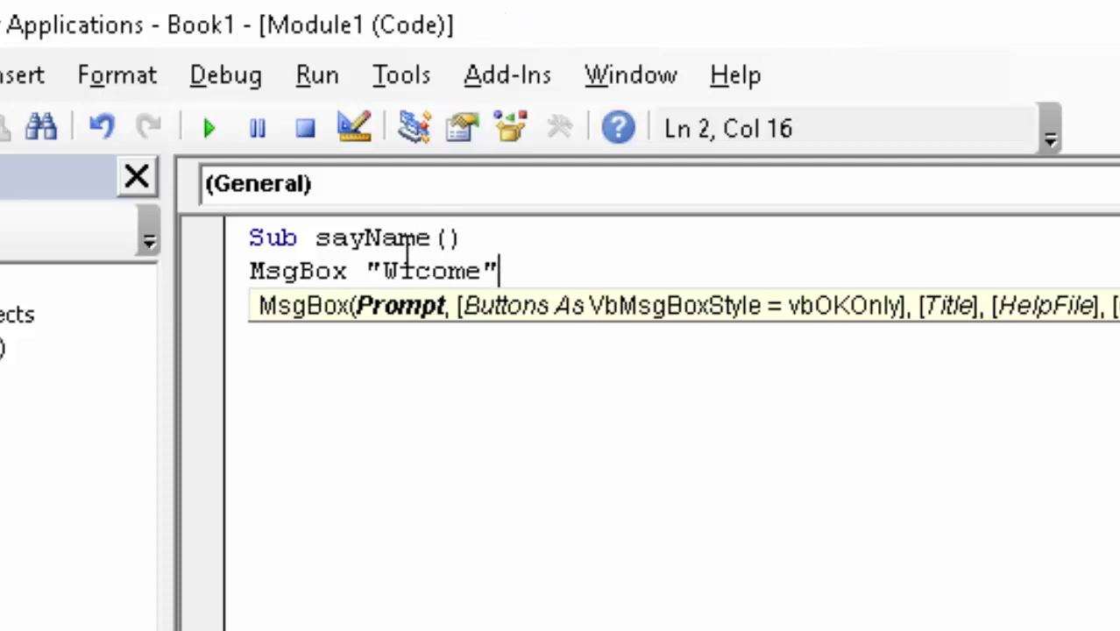
click(402, 238)
click(413, 282)
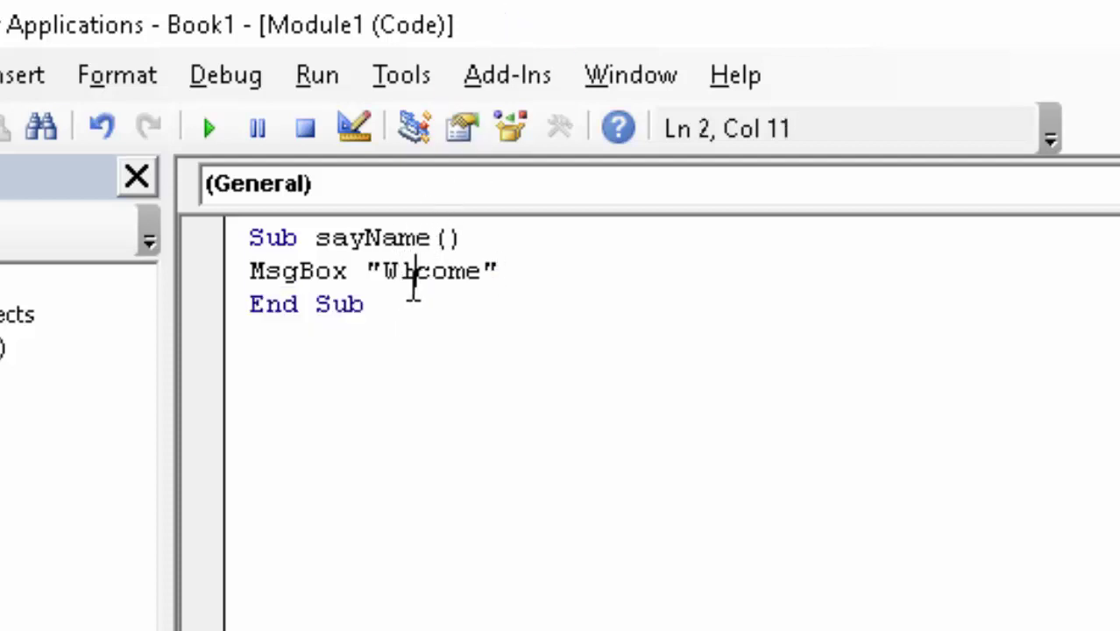
click(403, 289)
text(e)
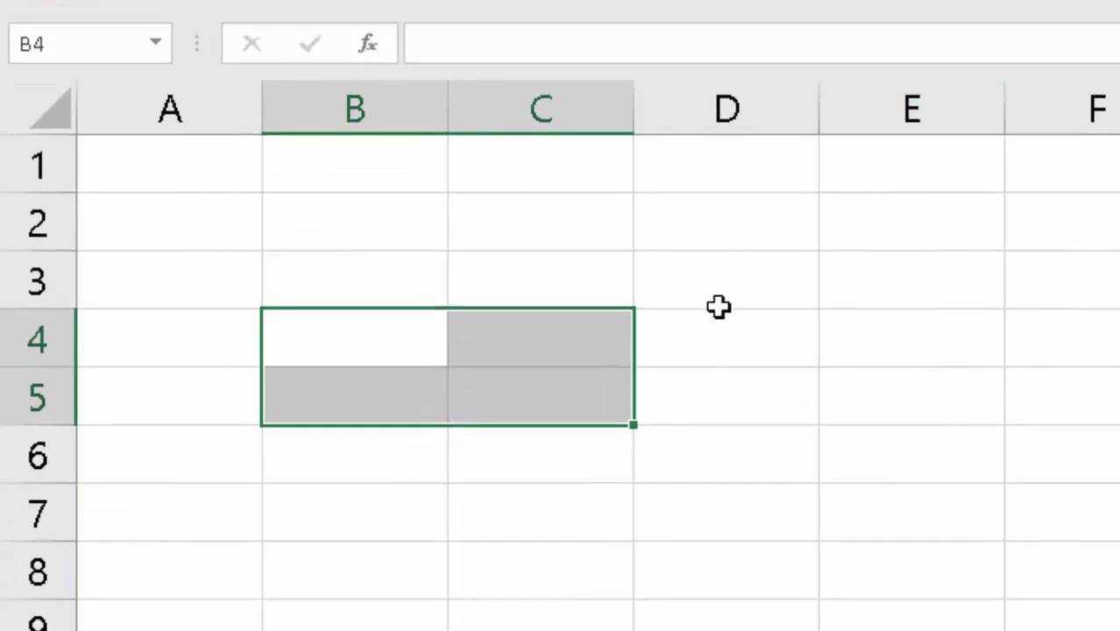
- Draw a Form Control button over roughly C5:E6 and assign it the sayName macro
click(719, 303)
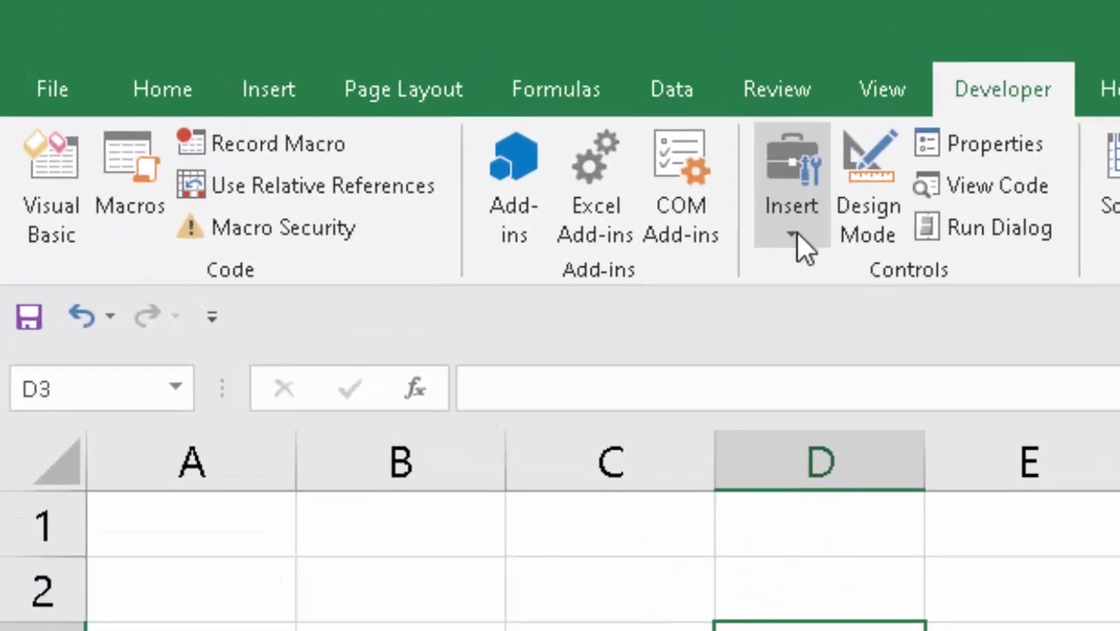
click(562, 165)
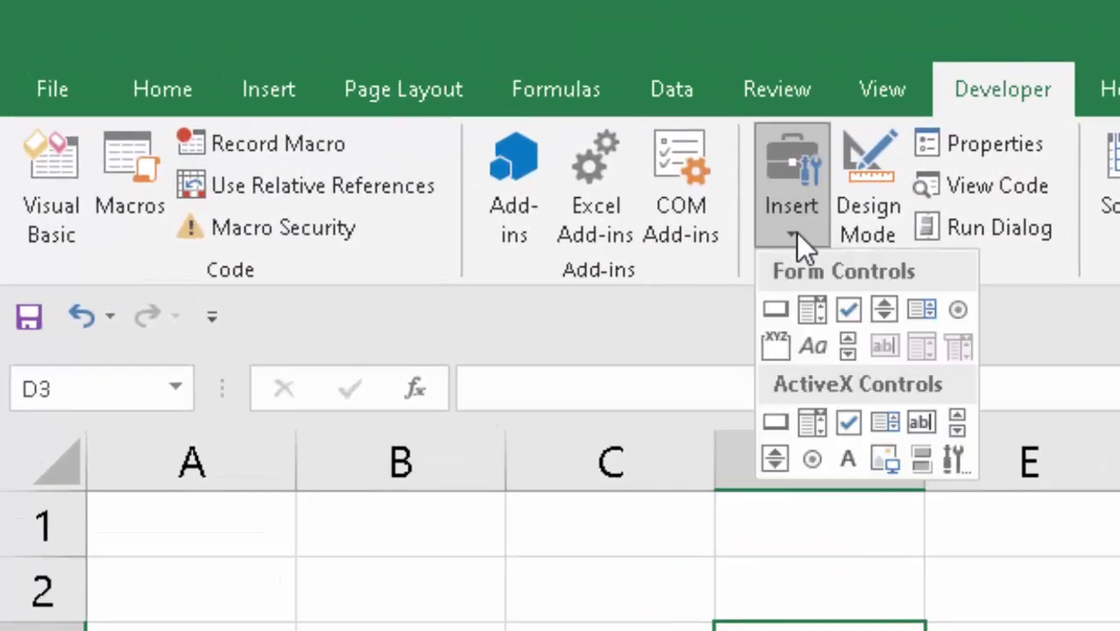
click(774, 311)
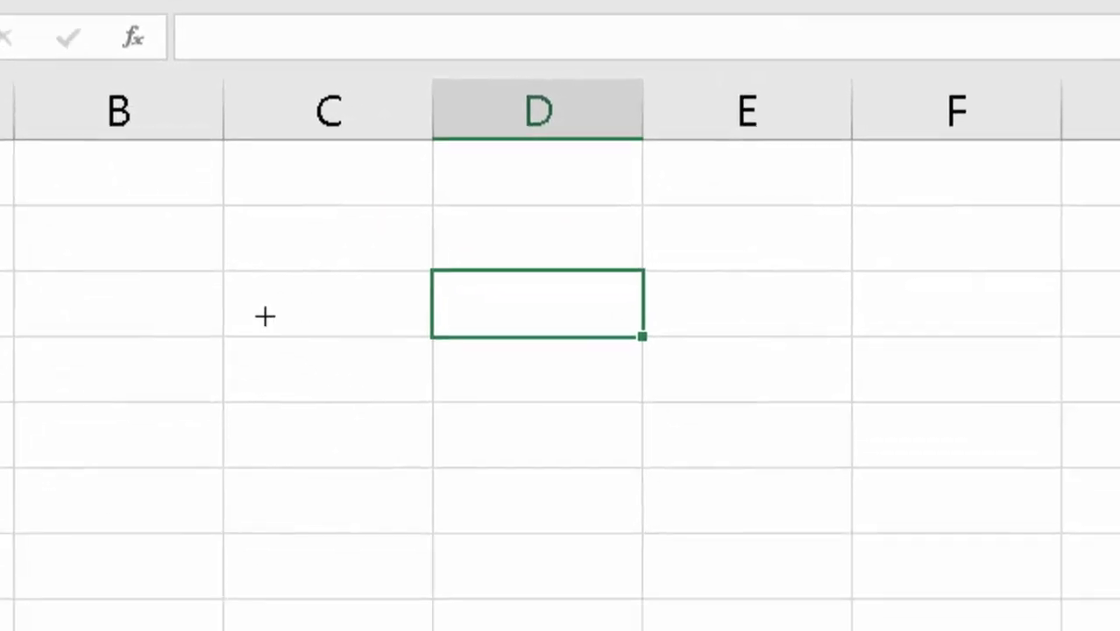
drag(245, 272, 719, 435)
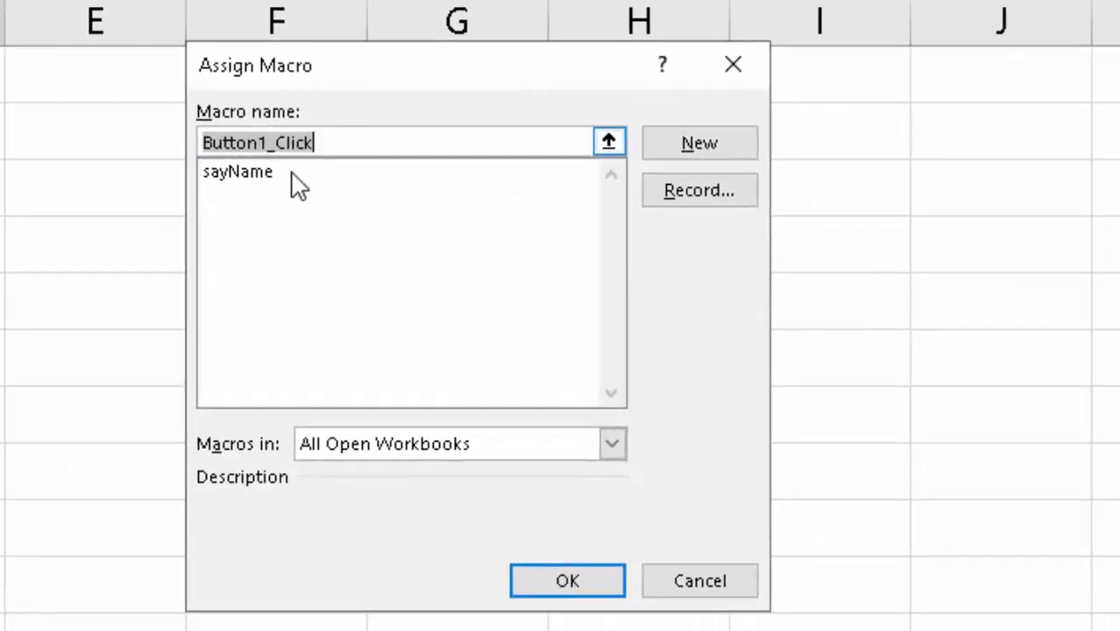
click(245, 175)
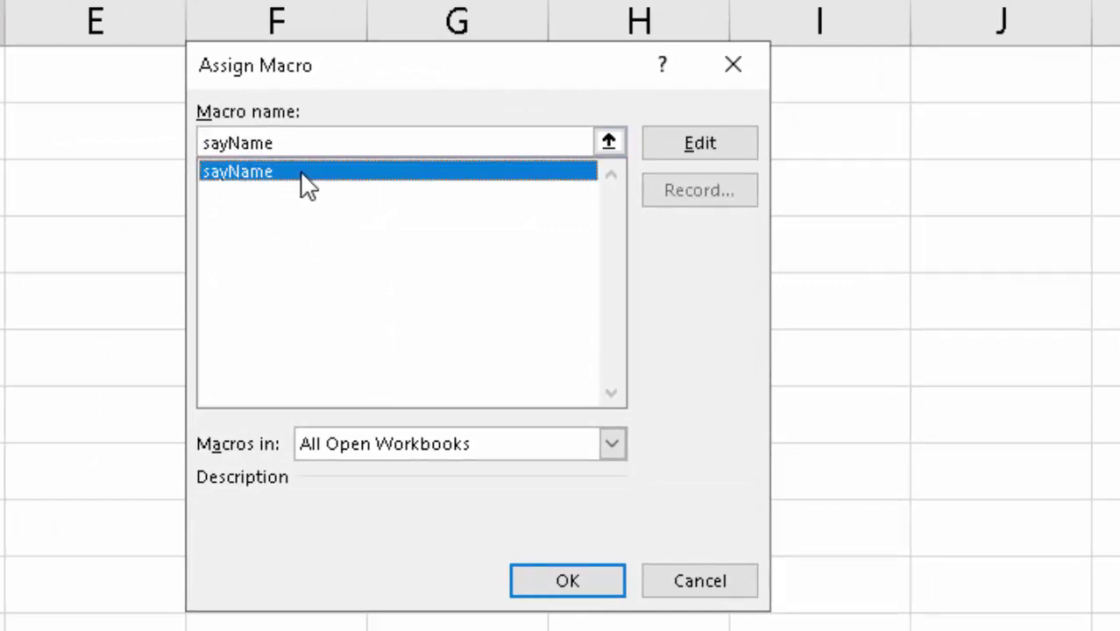
click(587, 594)
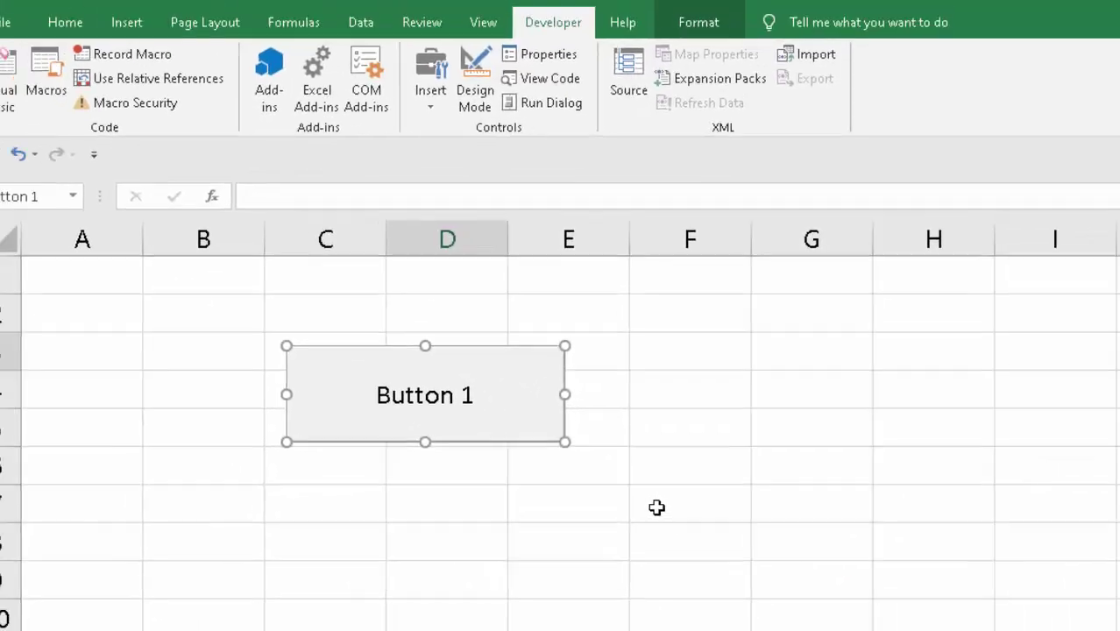
key(Escape)
click(355, 333)
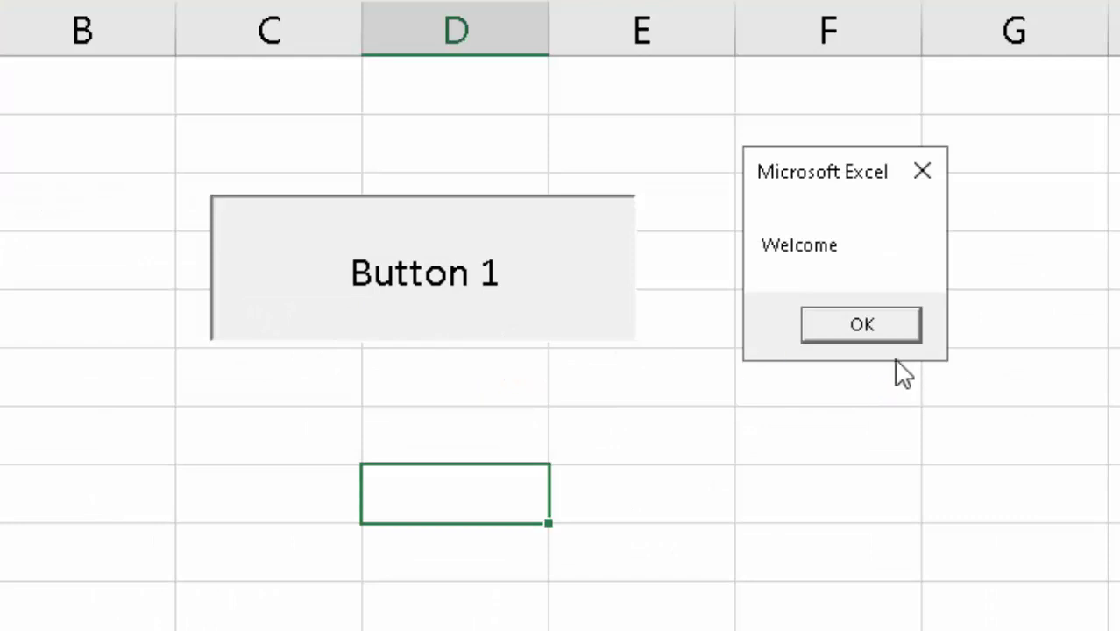
click(845, 322)
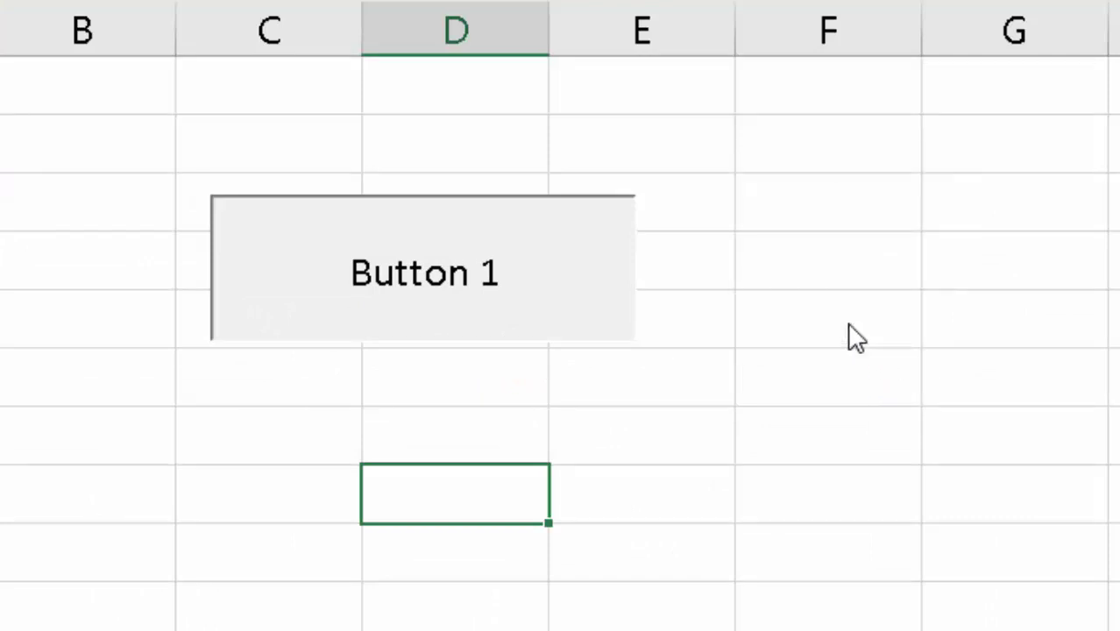
click(550, 337)
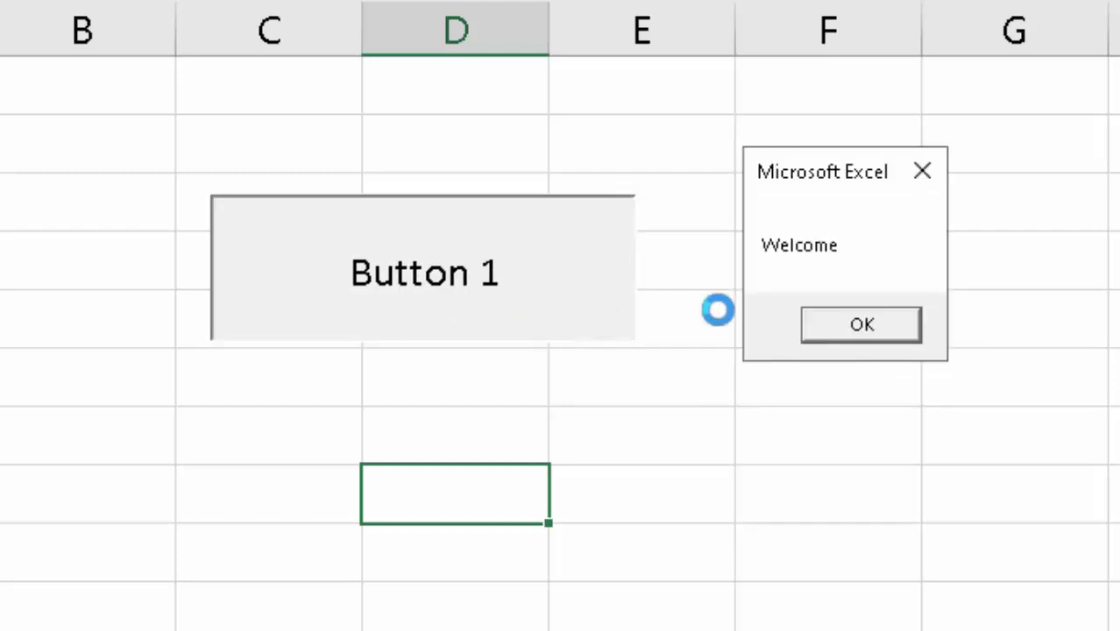
click(859, 325)
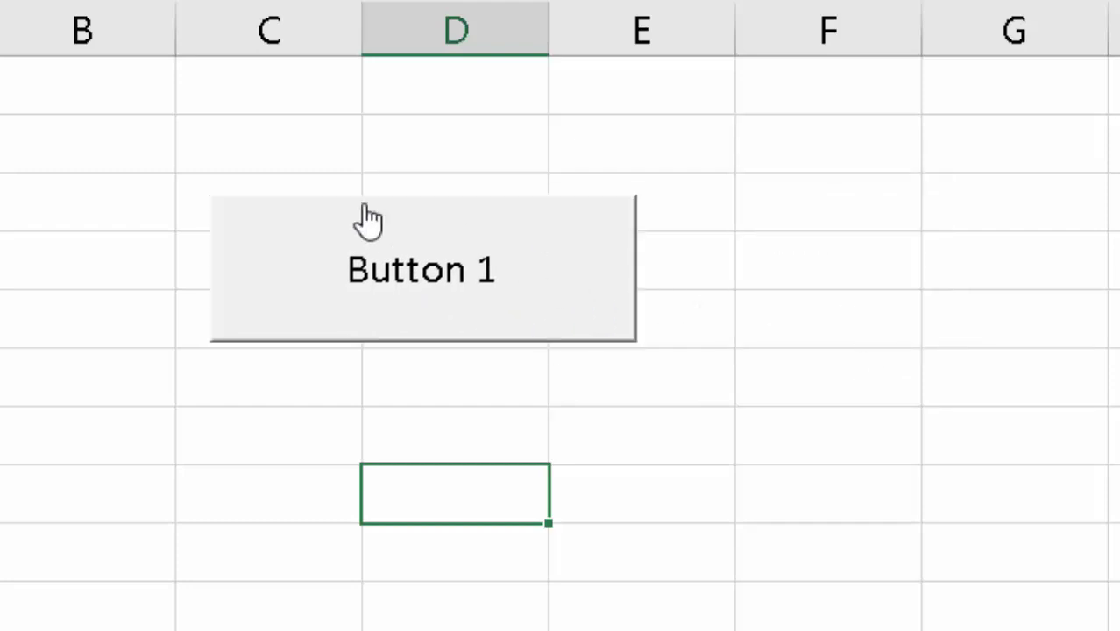
click(254, 231)
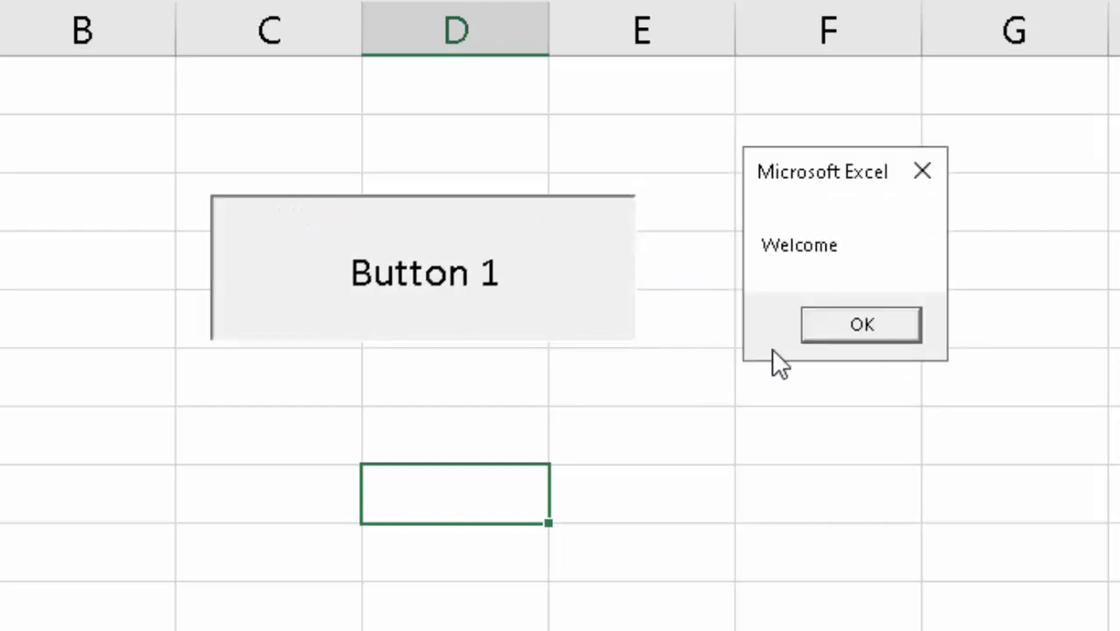
click(862, 324)
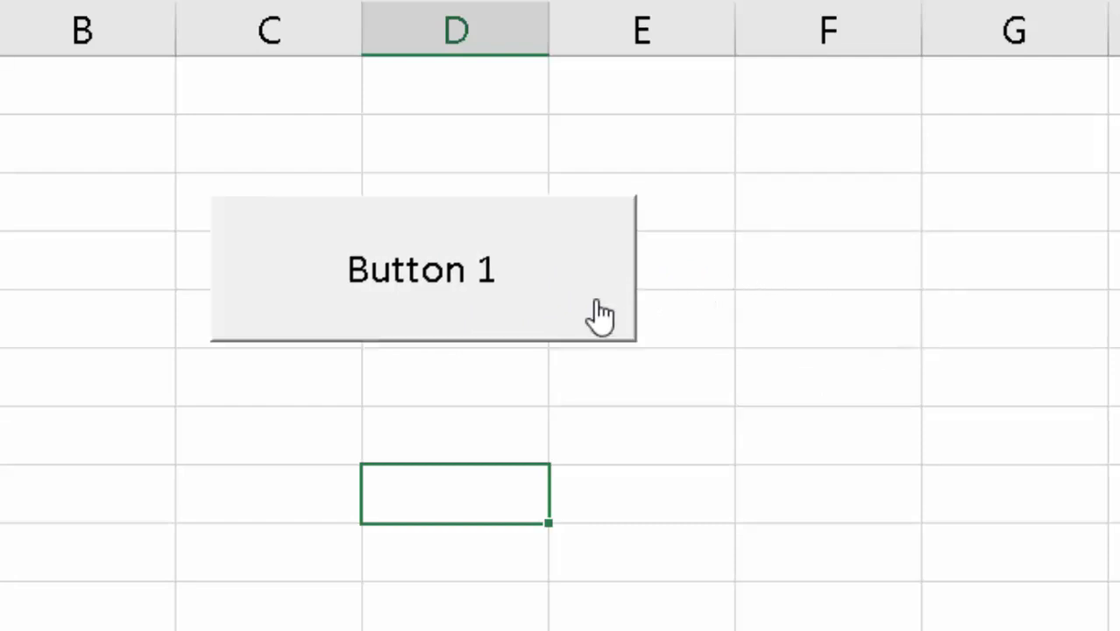
click(557, 270)
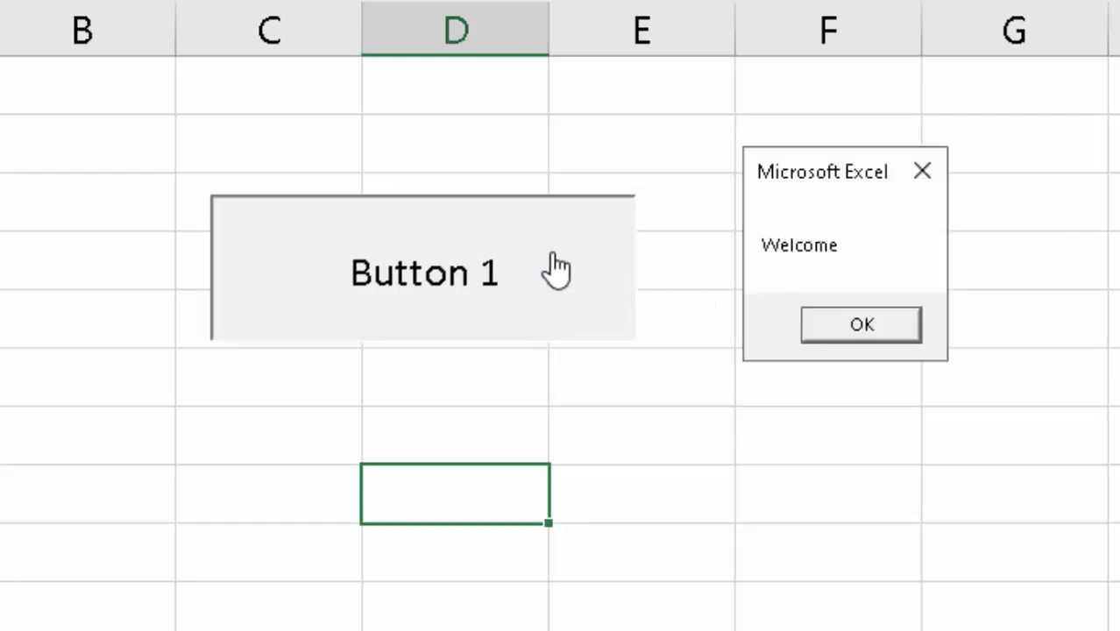
click(895, 316)
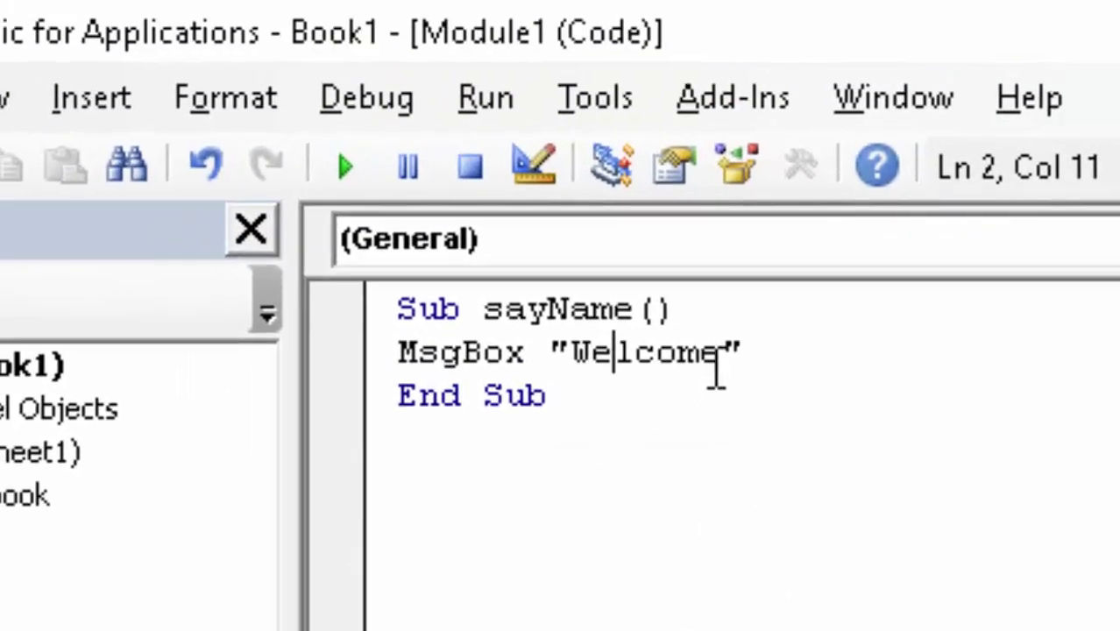
- Replace the MsgBox text Welcome with 'Welcome to my Institute'
click(721, 368)
key(BackSpace)
key(BackSpace)
key(BackSpace)
key(BackSpace)
key(BackSpace)
key(BackSpace)
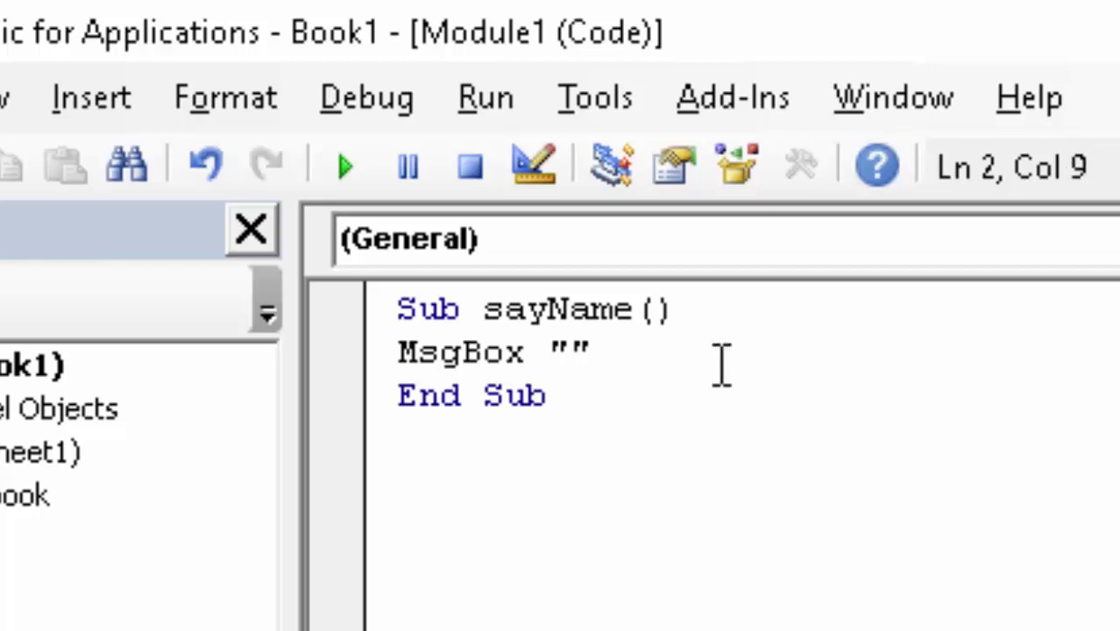
text(Welc)
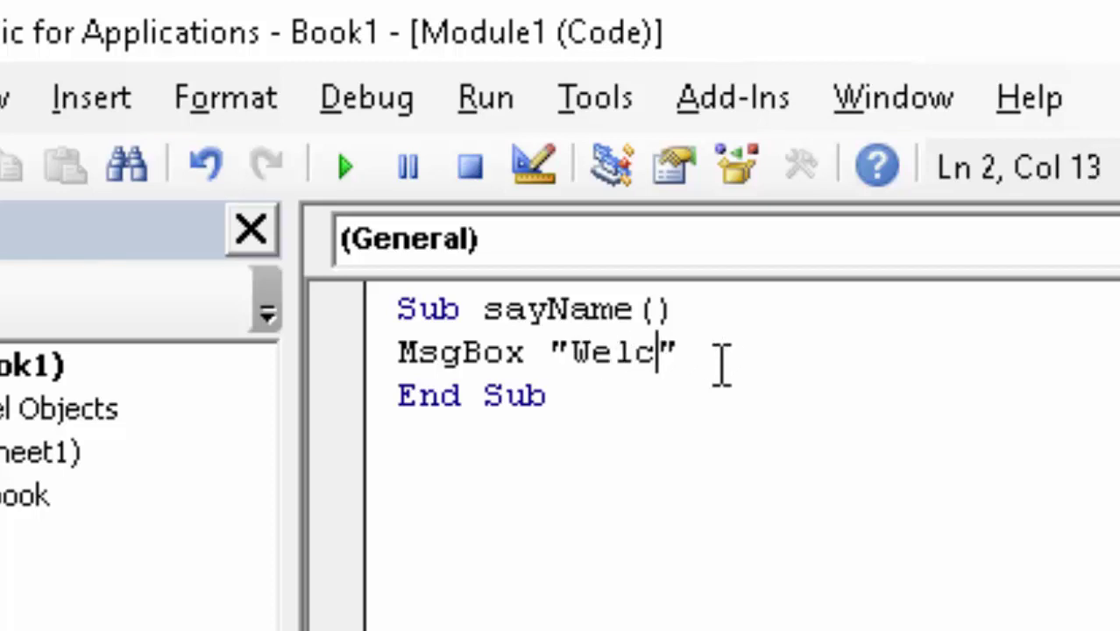
text(ome to )
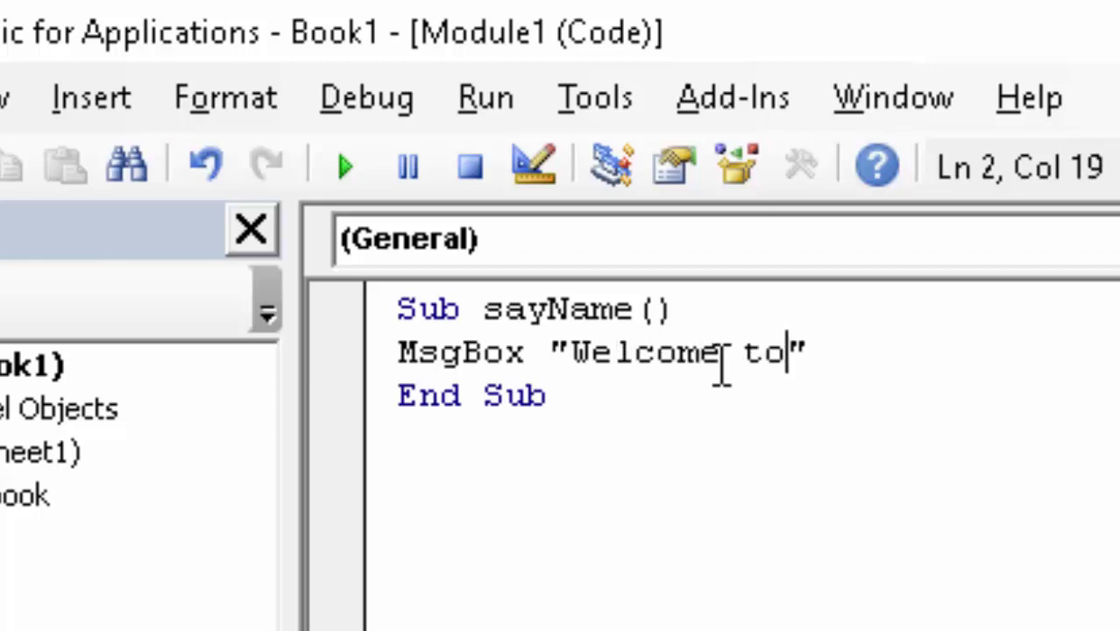
text(my In)
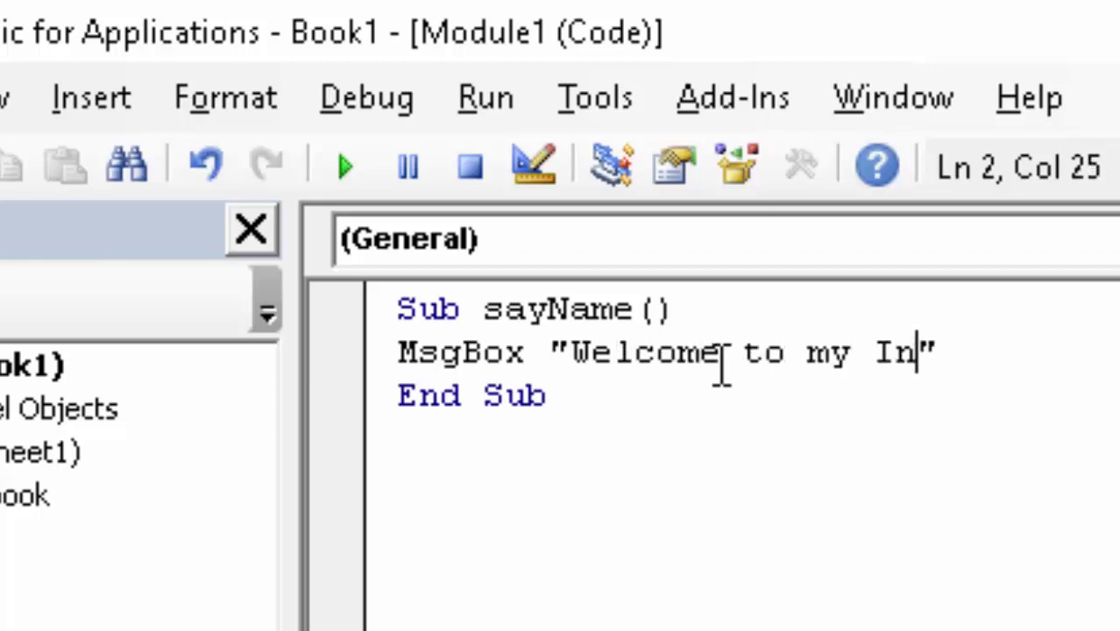
text(stitut)
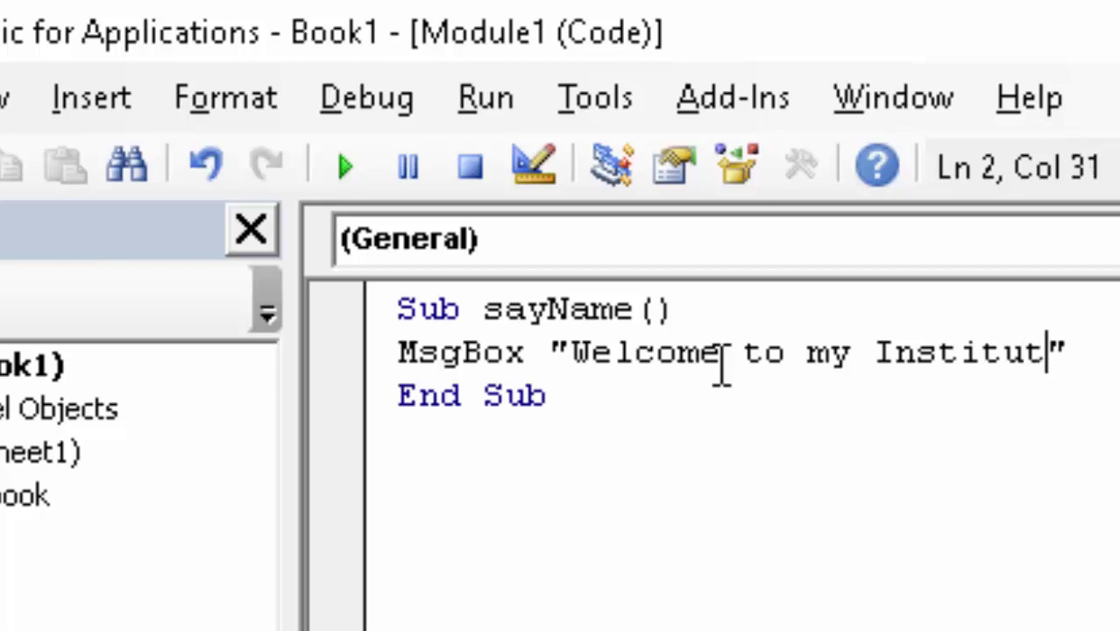
text(e)
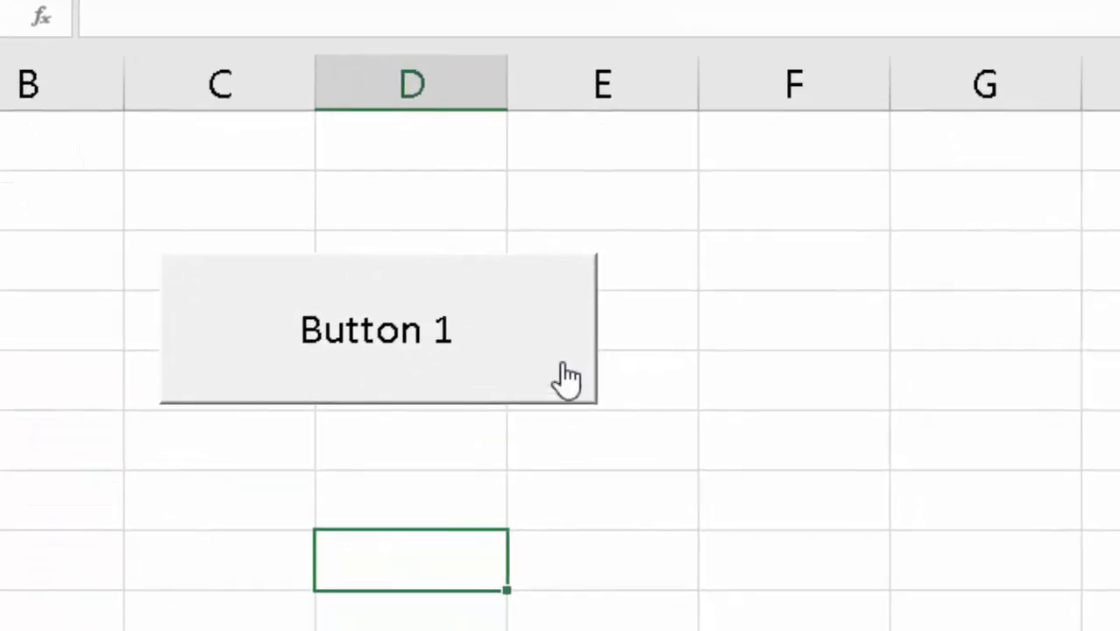
click(543, 354)
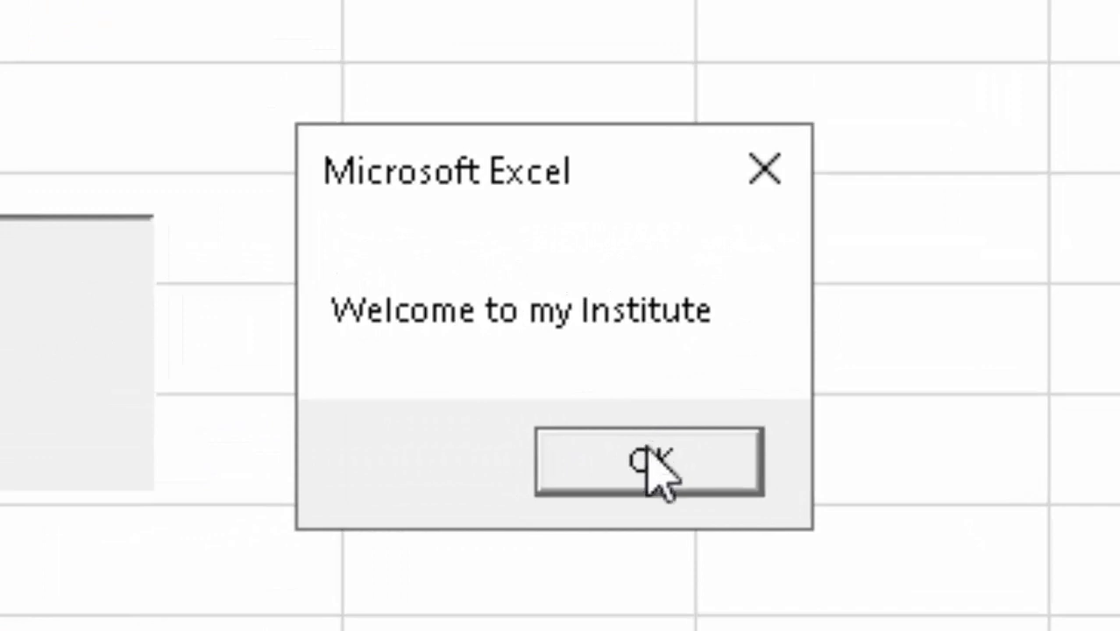
click(648, 451)
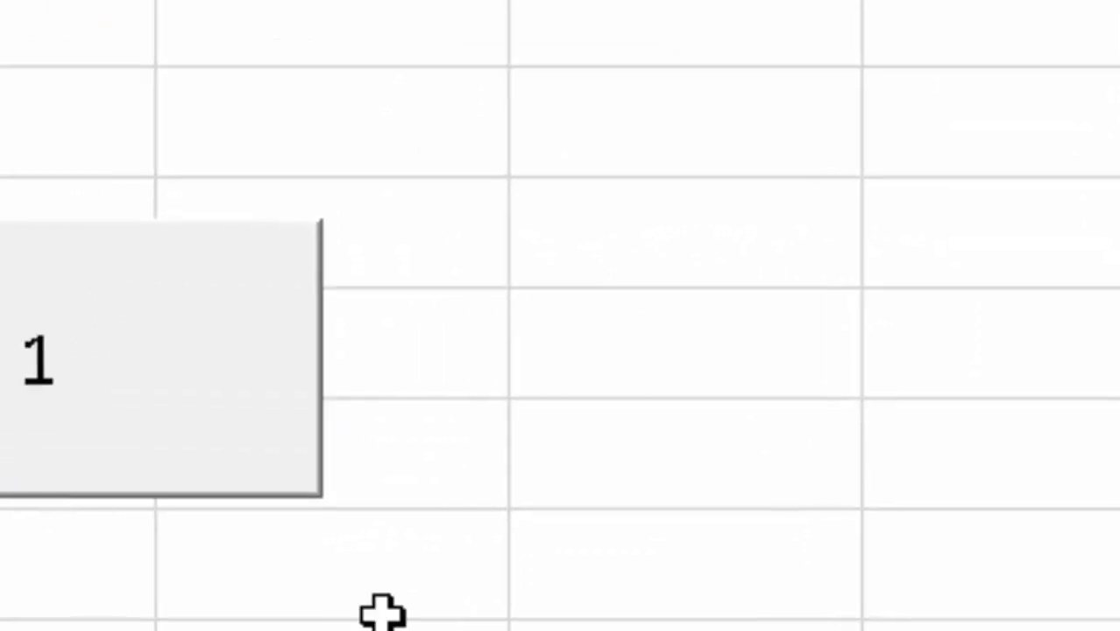